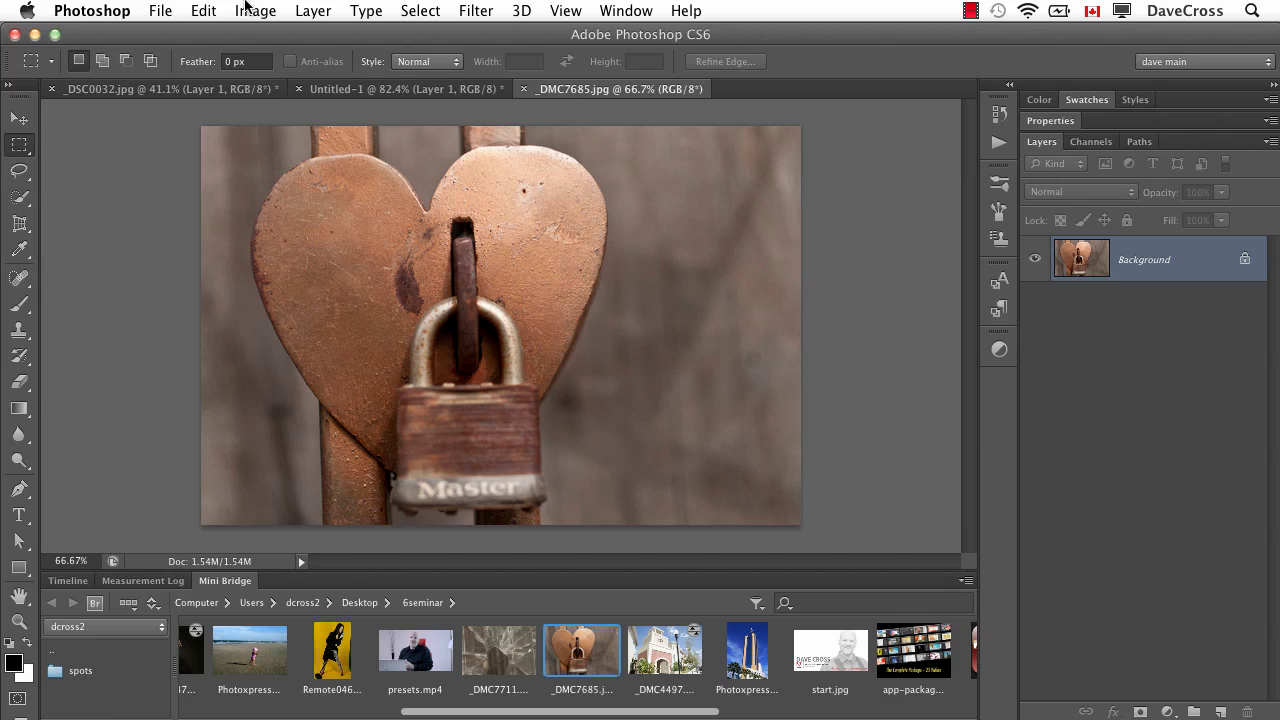
- Run Edit > Presets > Migrate Presets, accept migrating from Photoshop CS5, and confirm the success message
left_click(205, 8)
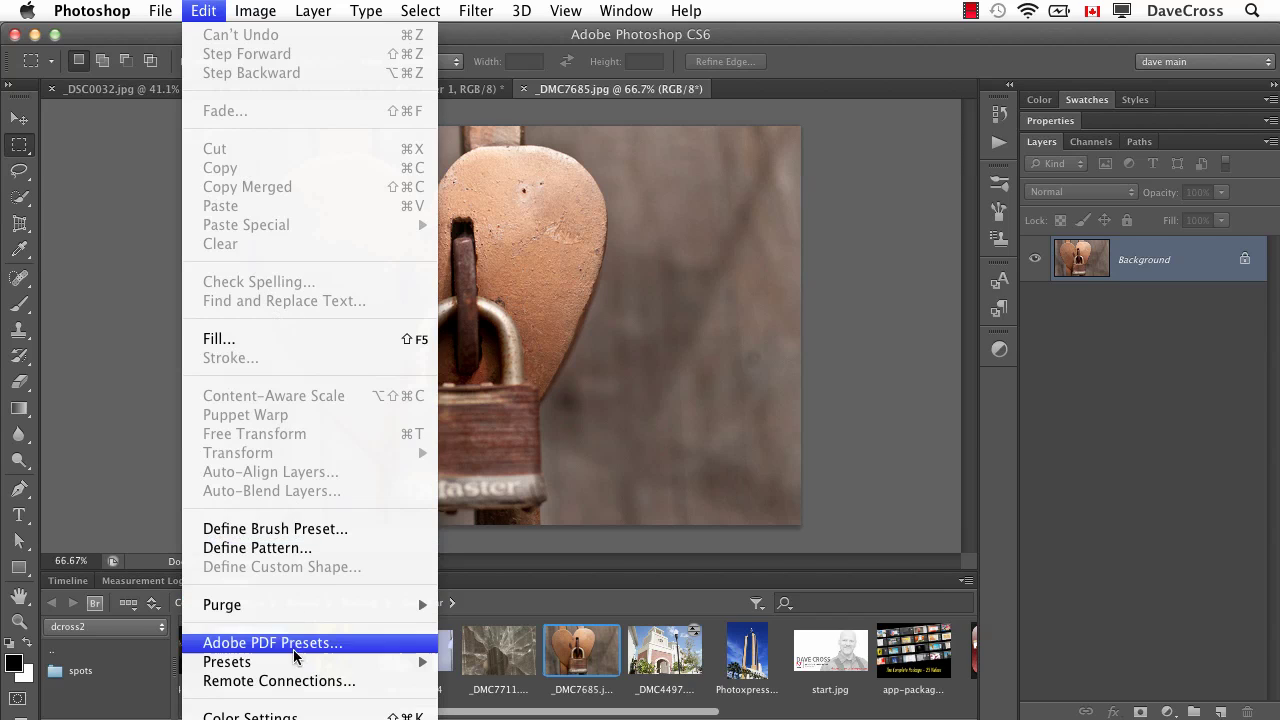
mouse_move(292, 666)
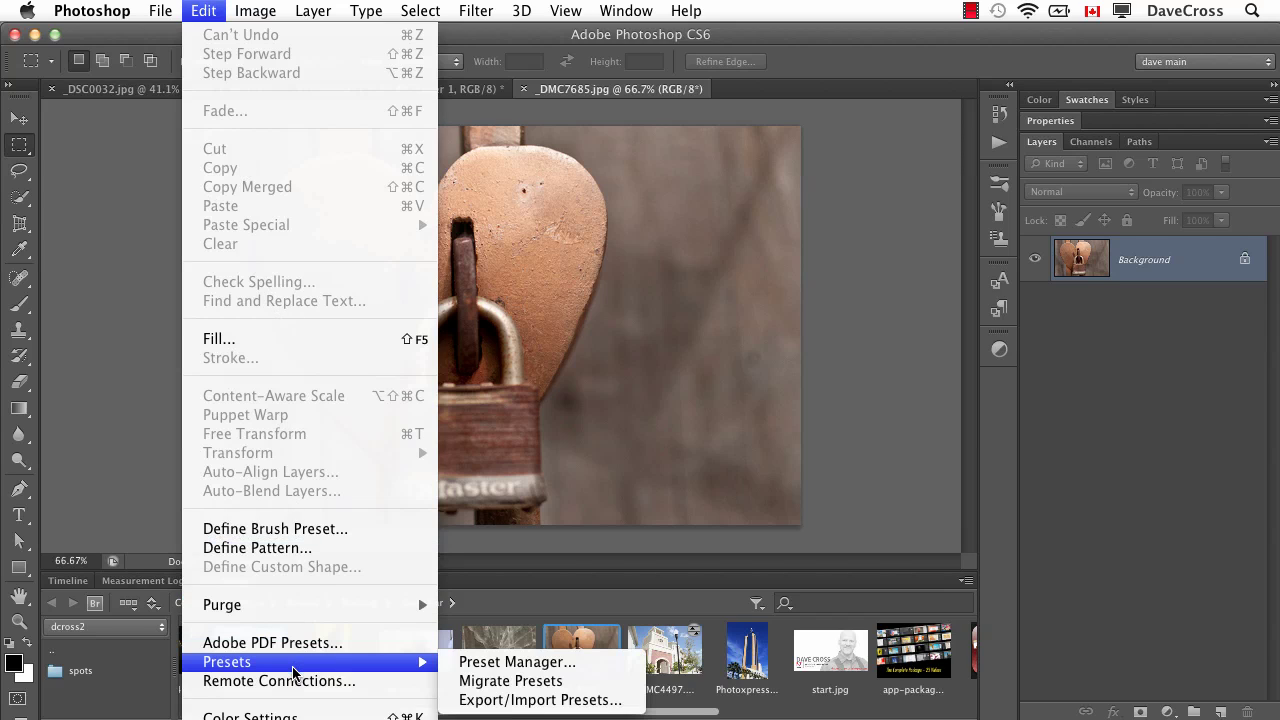
left_click(571, 686)
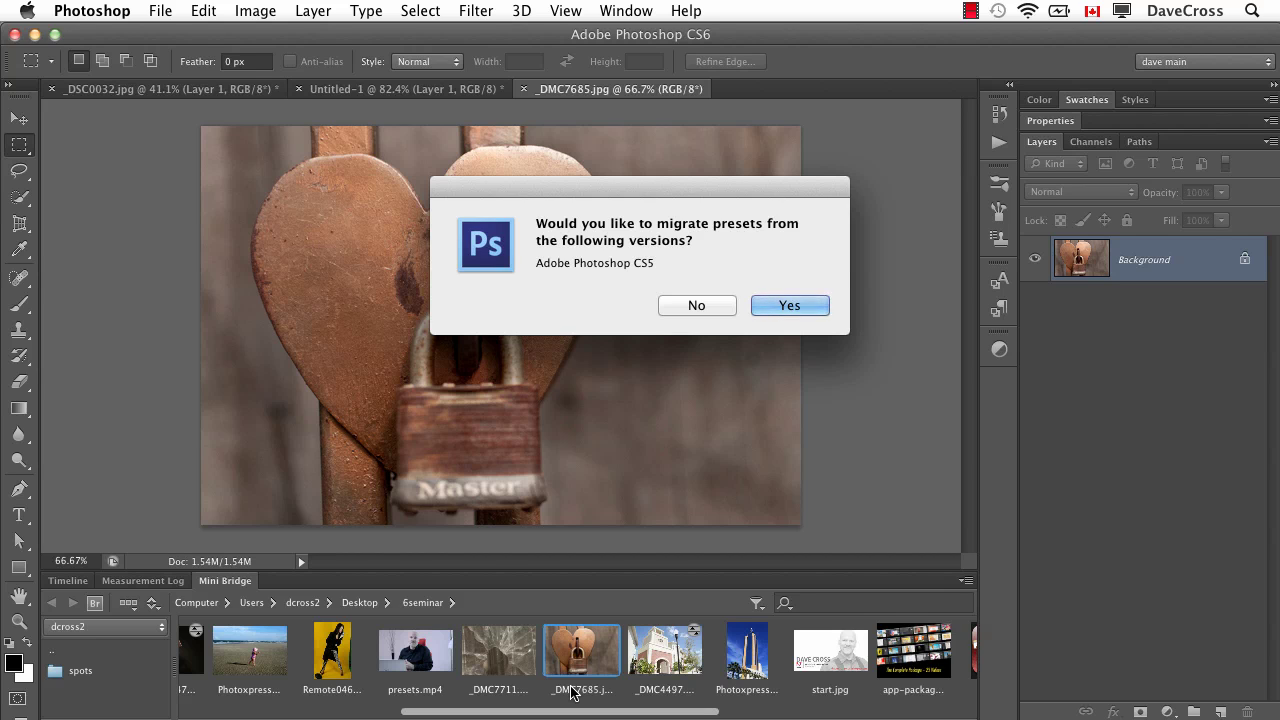
left_click(800, 308)
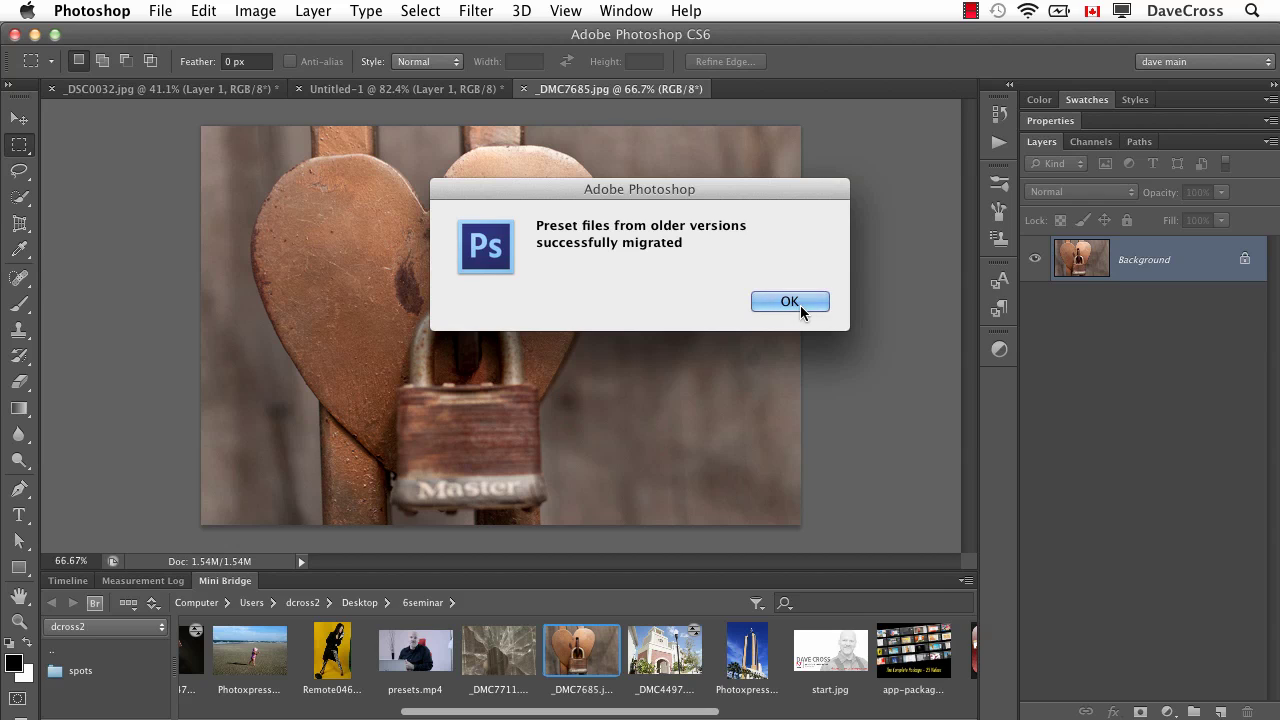
left_click(800, 306)
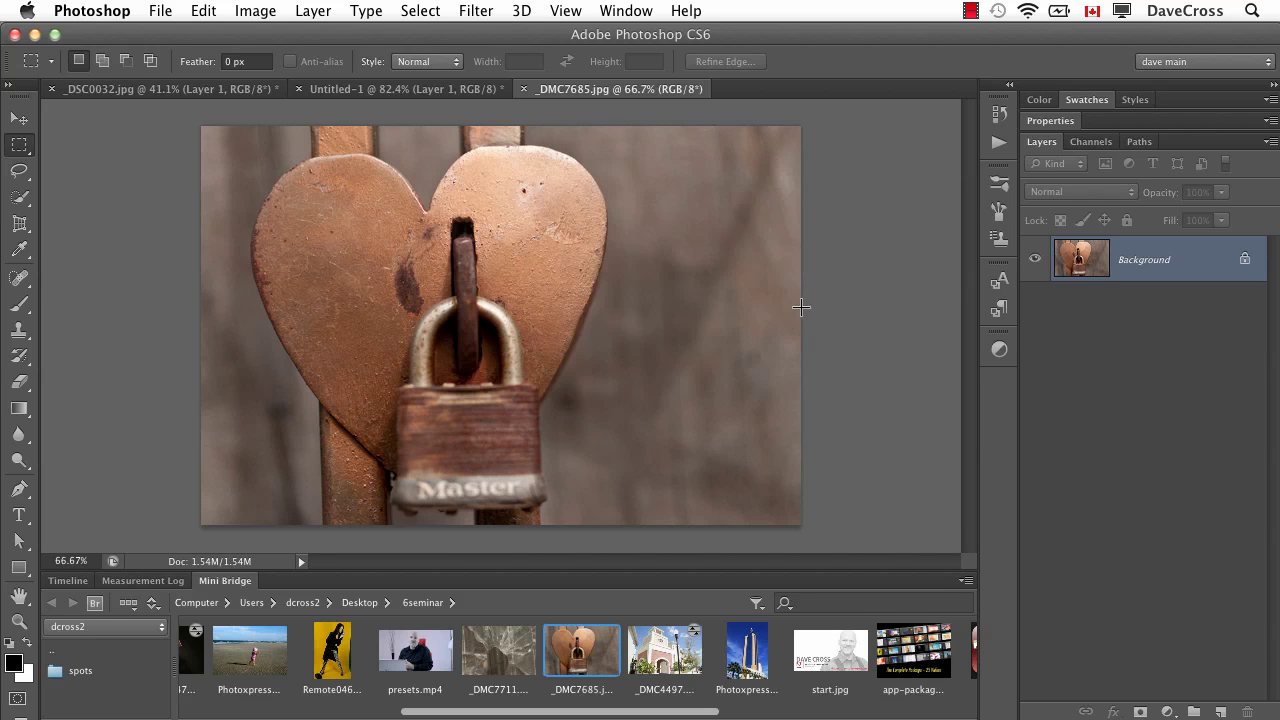
left_click(203, 10)
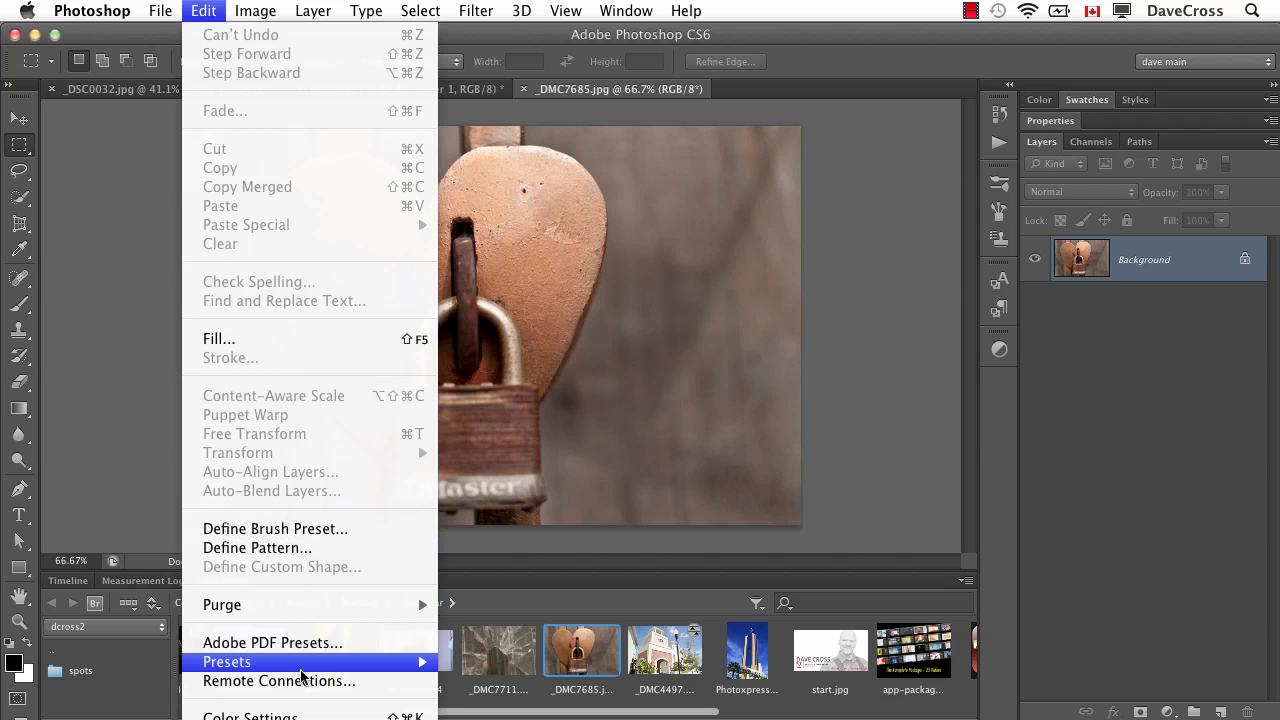
left_click(495, 663)
left_click_drag(524, 72, 502, 37)
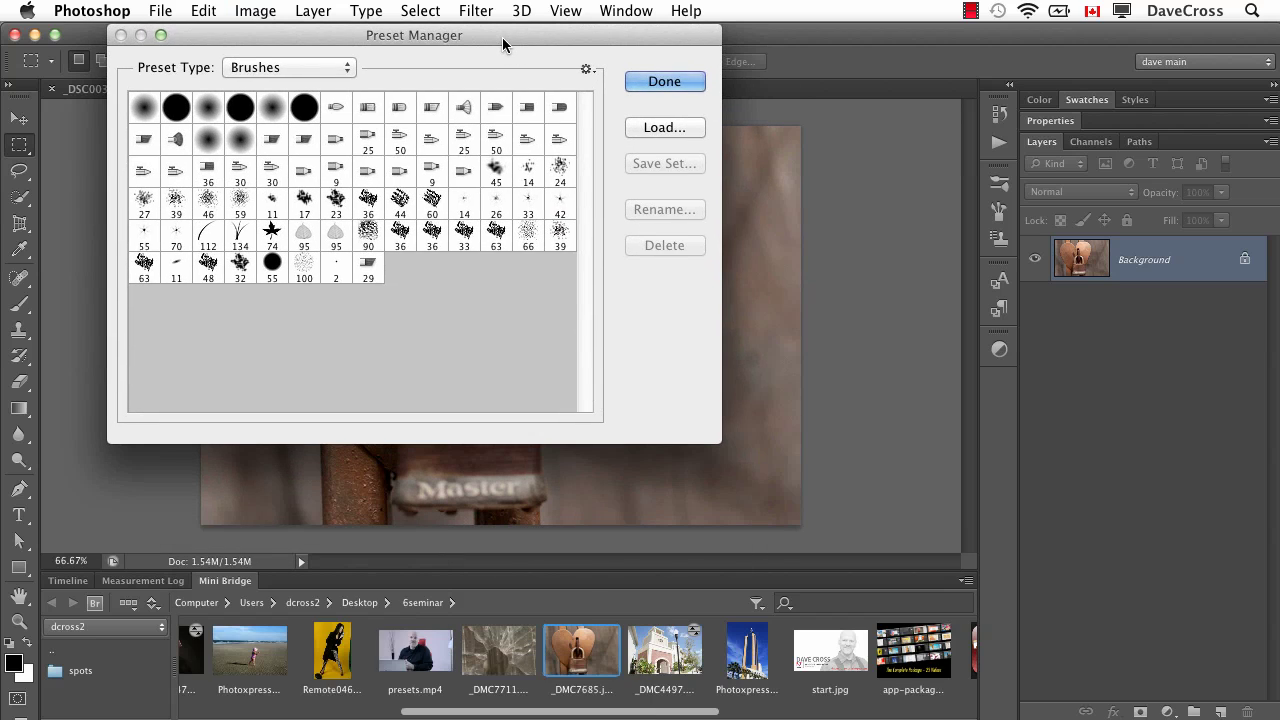
left_click(586, 69)
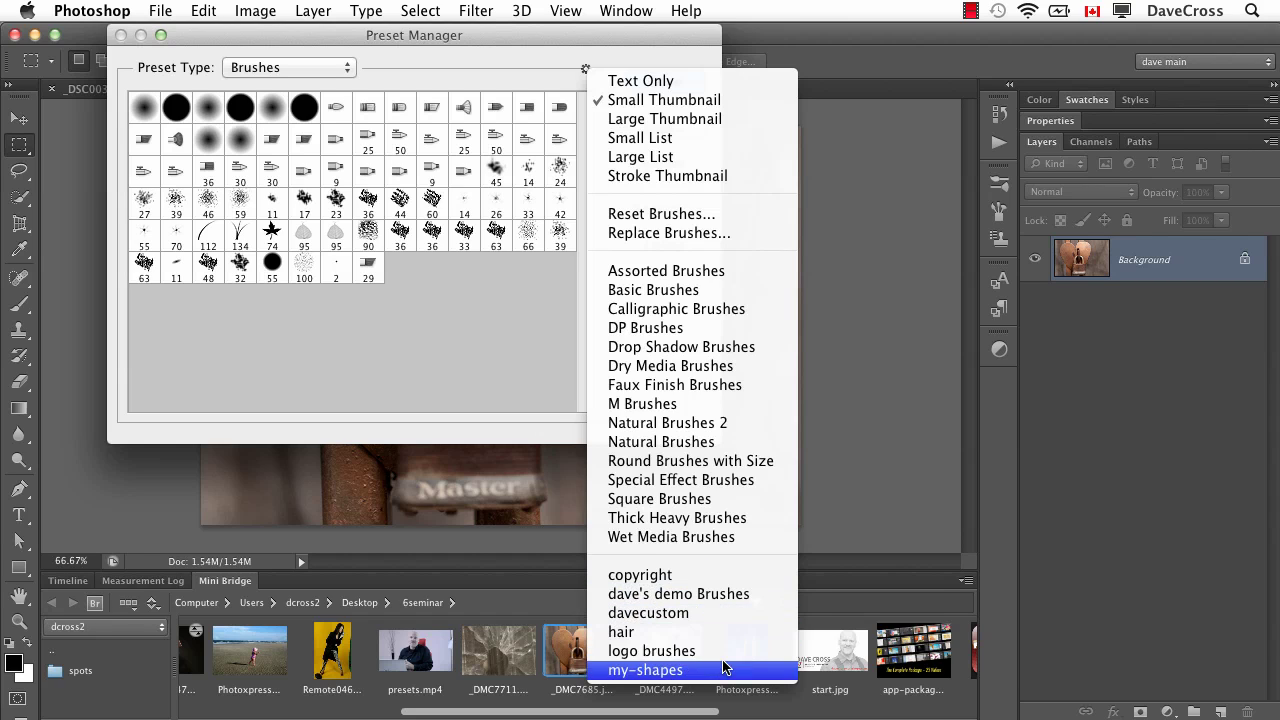
left_click(510, 376)
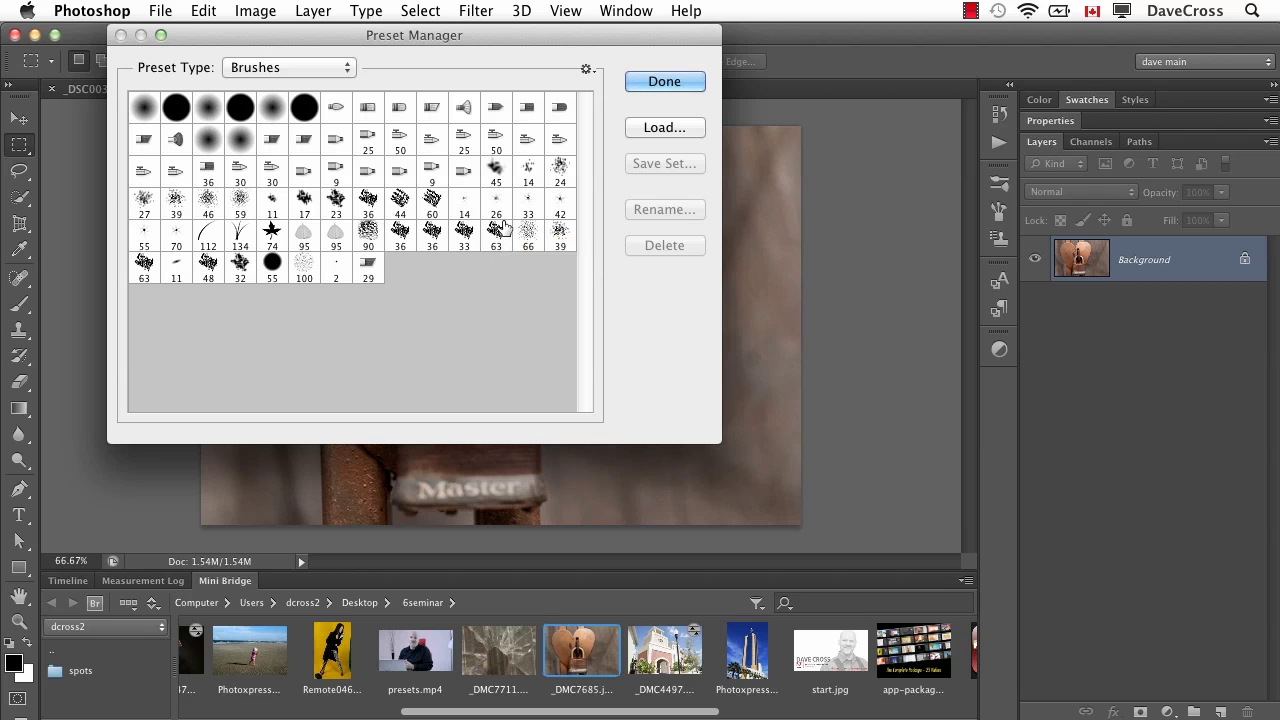
left_click(669, 78)
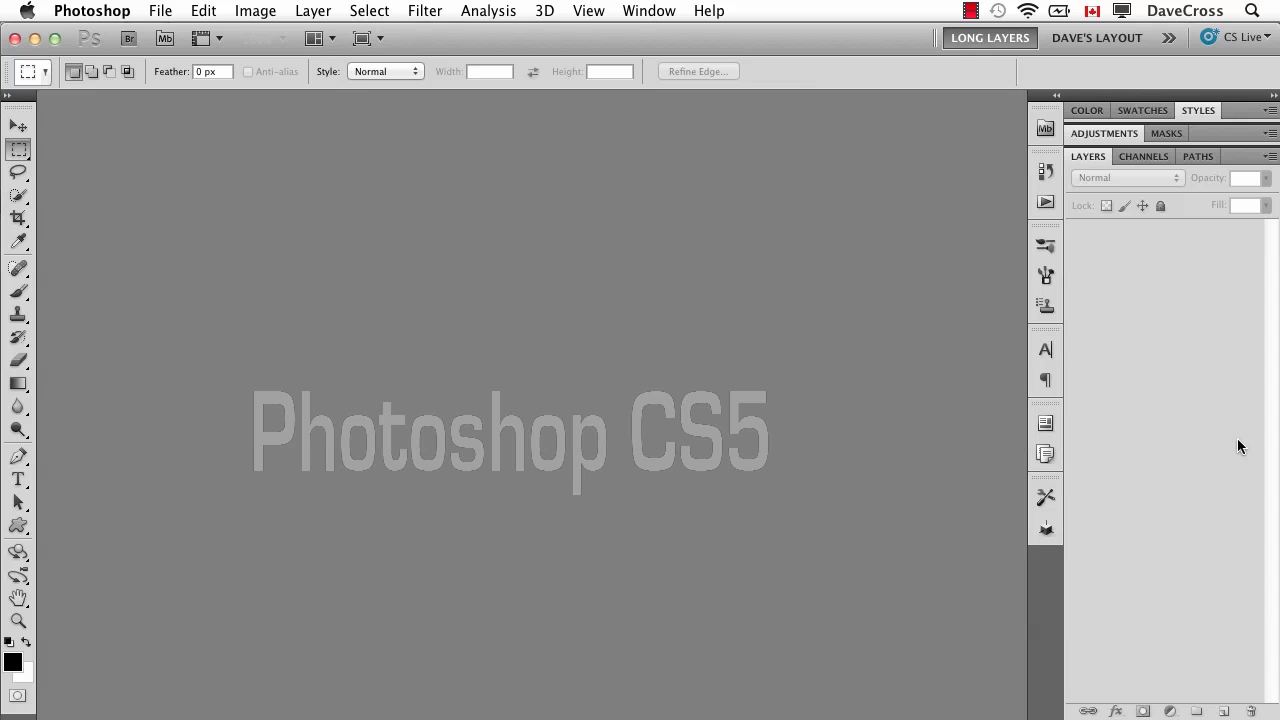
- Select the my actions set and choose Save Actions from the Actions panel menu
left_click(1046, 203)
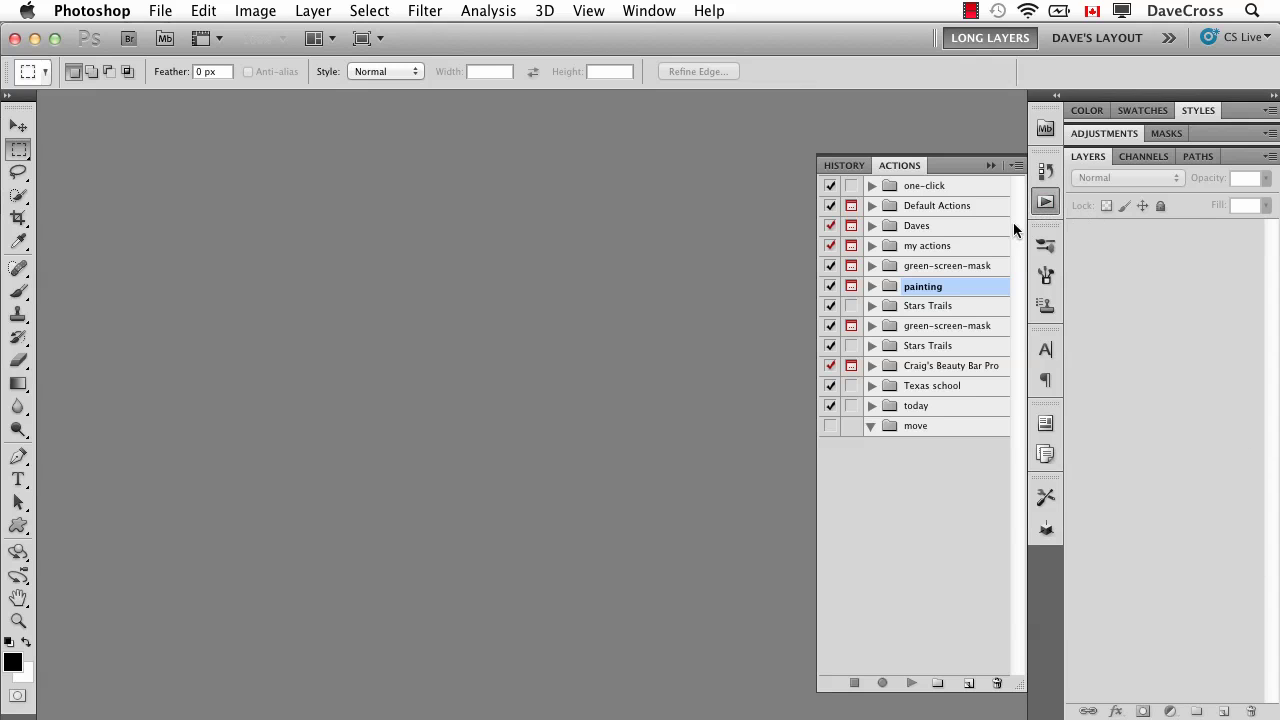
left_click(942, 250)
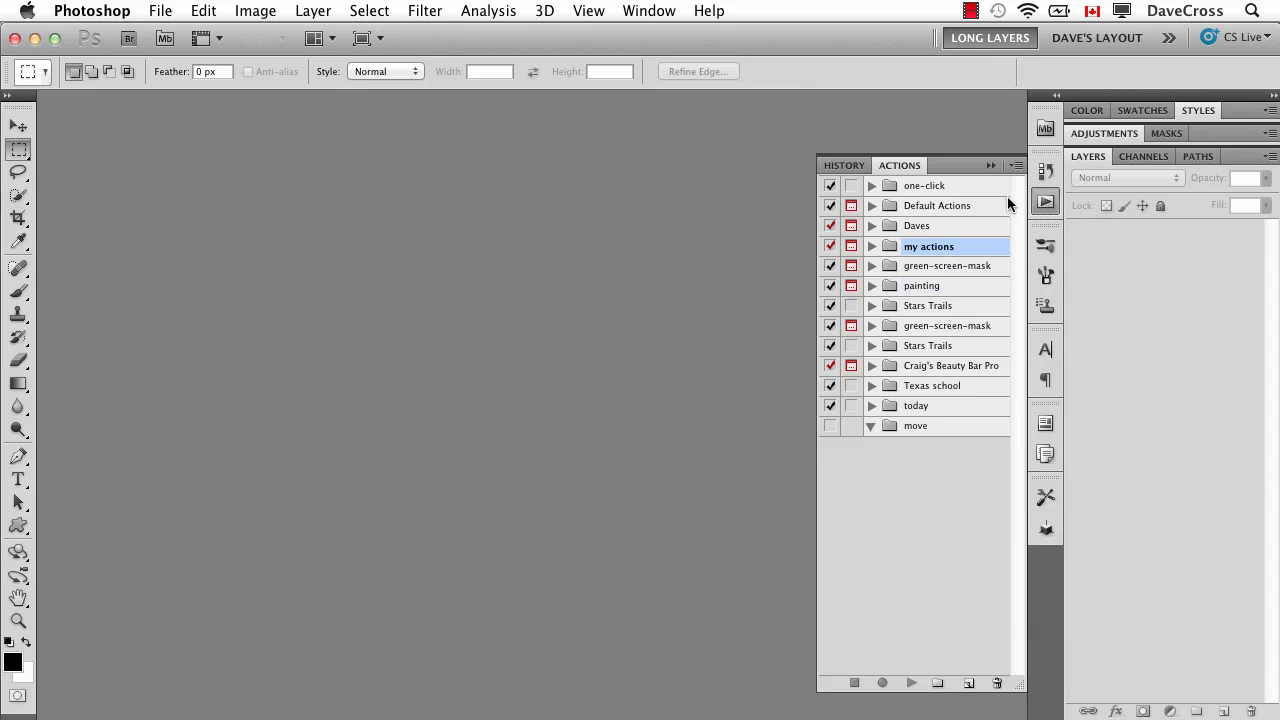
left_click(1018, 165)
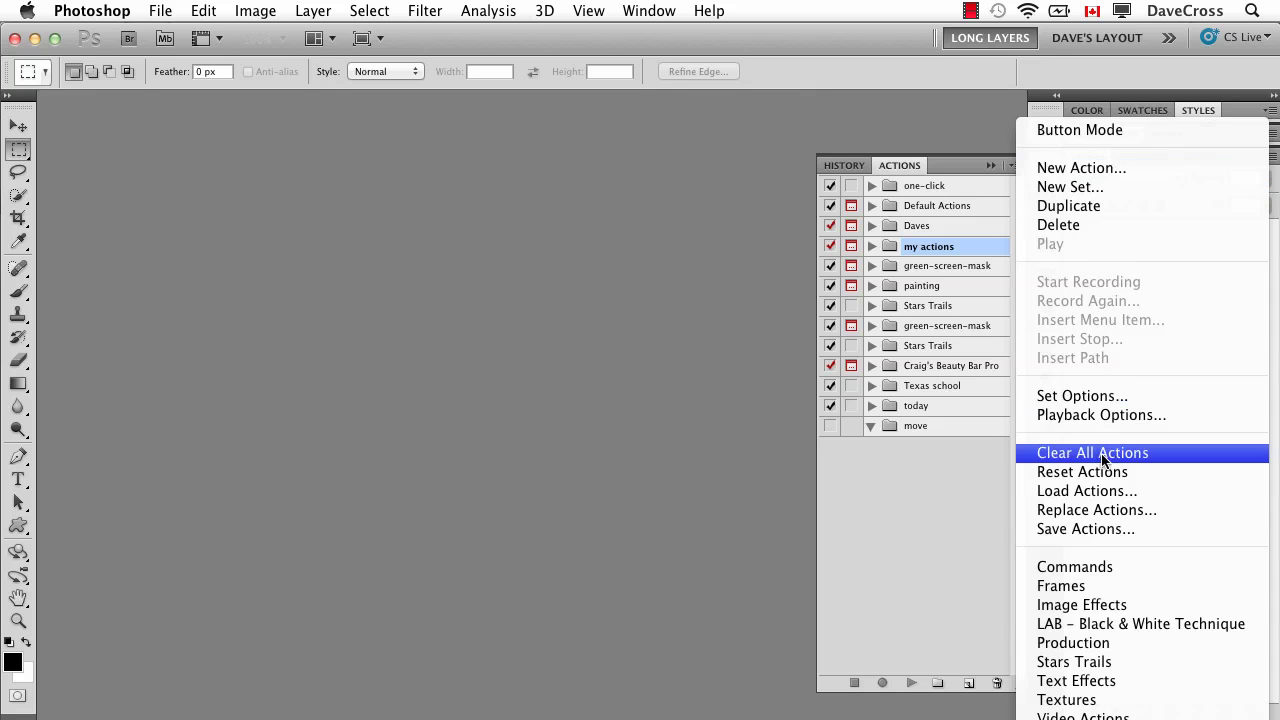
left_click(1112, 530)
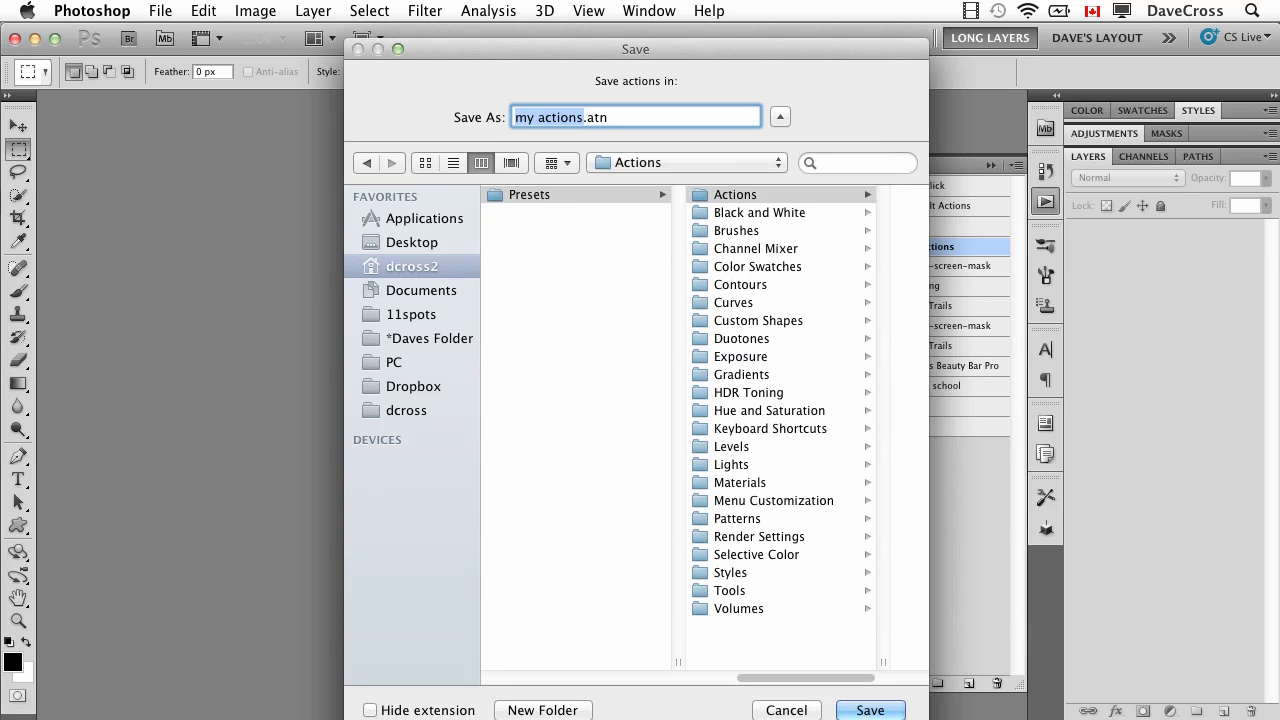
- Create a Desktop folder named 'my-custom-stuff', then cancel the save
left_click_drag(564, 52, 552, 47)
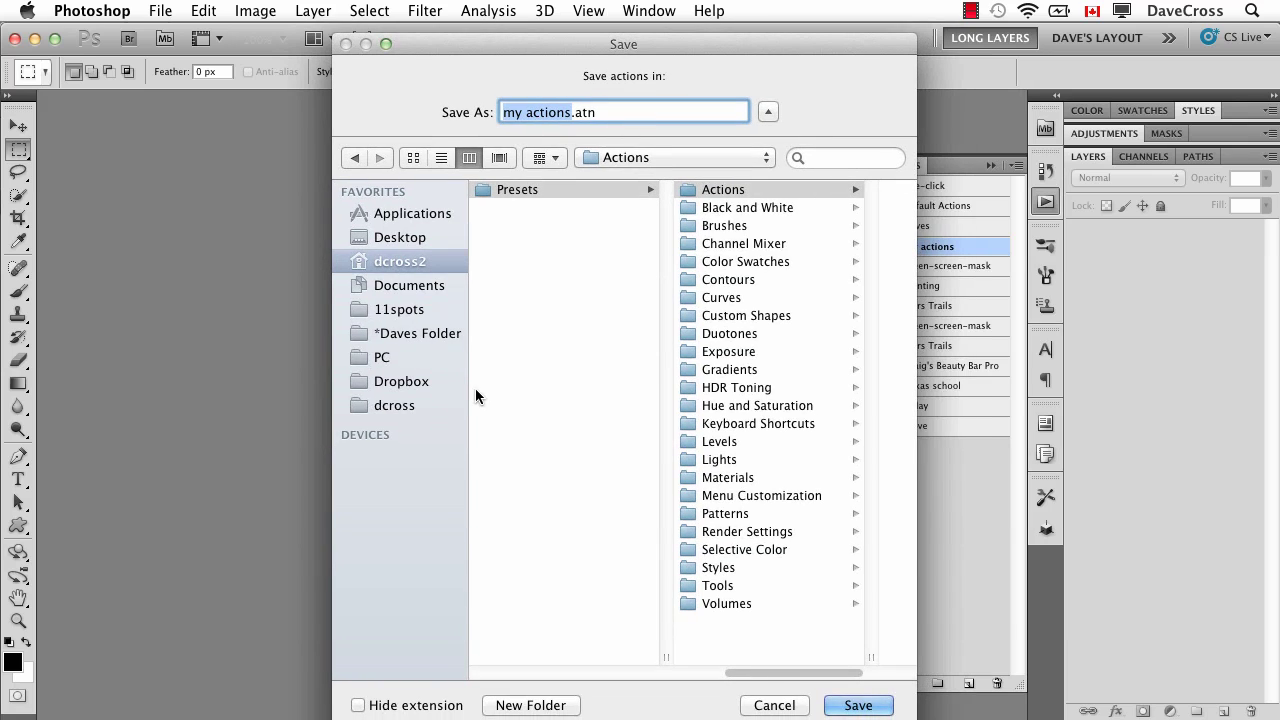
left_click(405, 238)
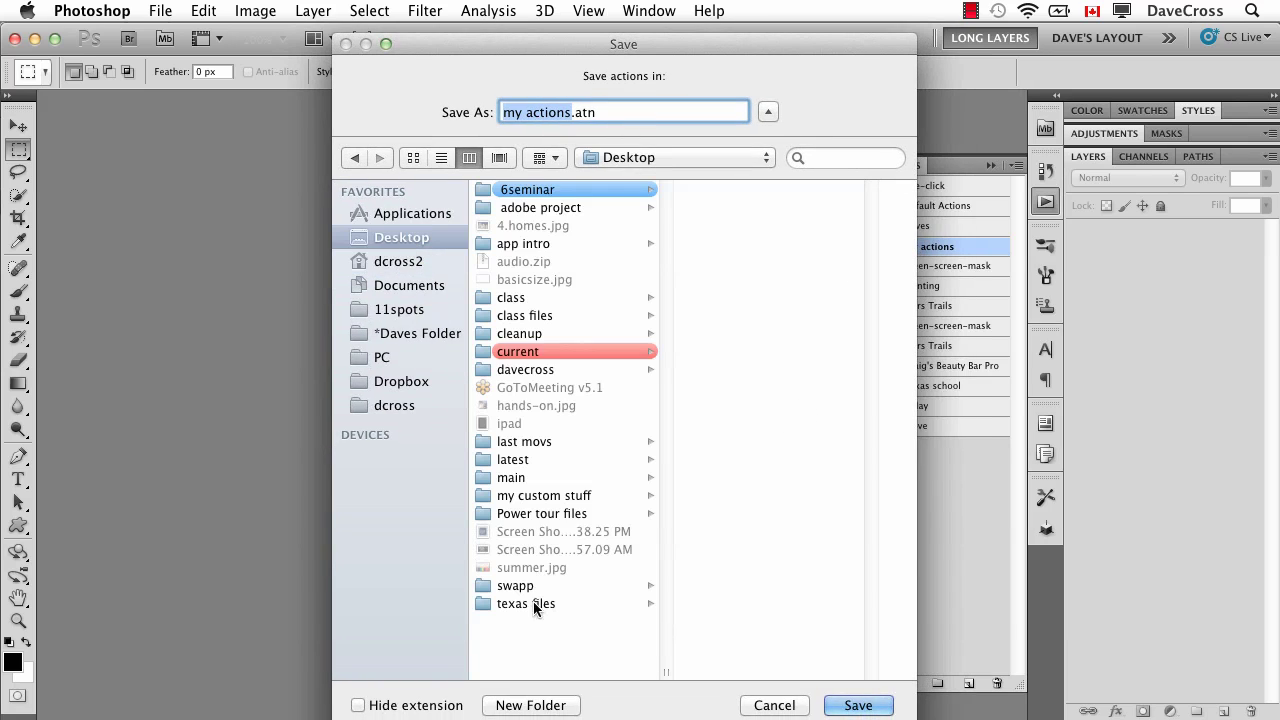
left_click(535, 705)
type("my")
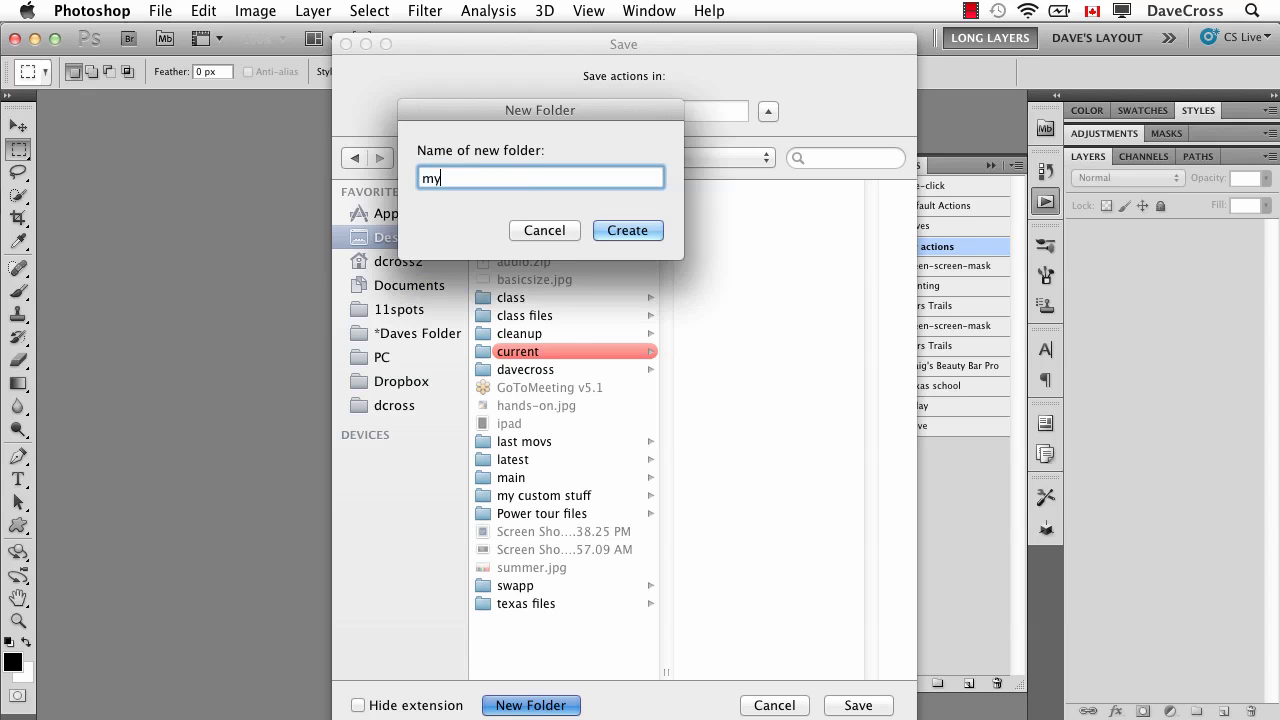
type("-custom-stuff")
left_click(610, 229)
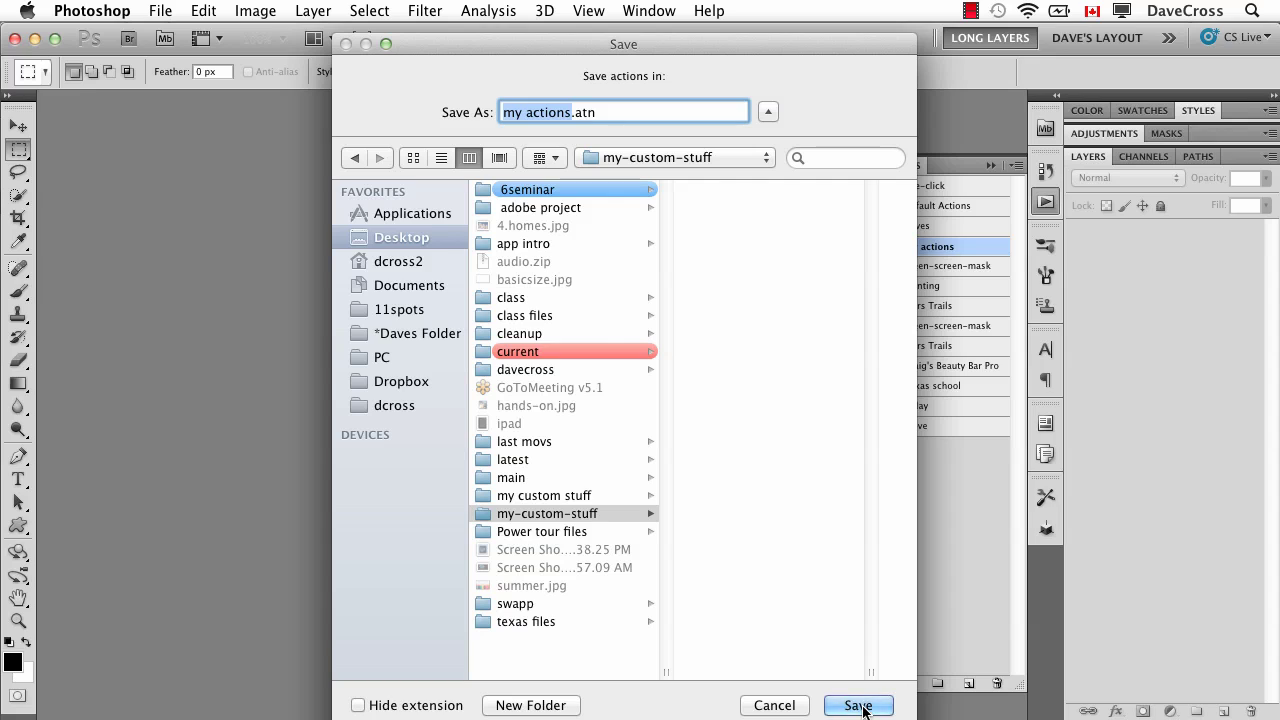
left_click(787, 705)
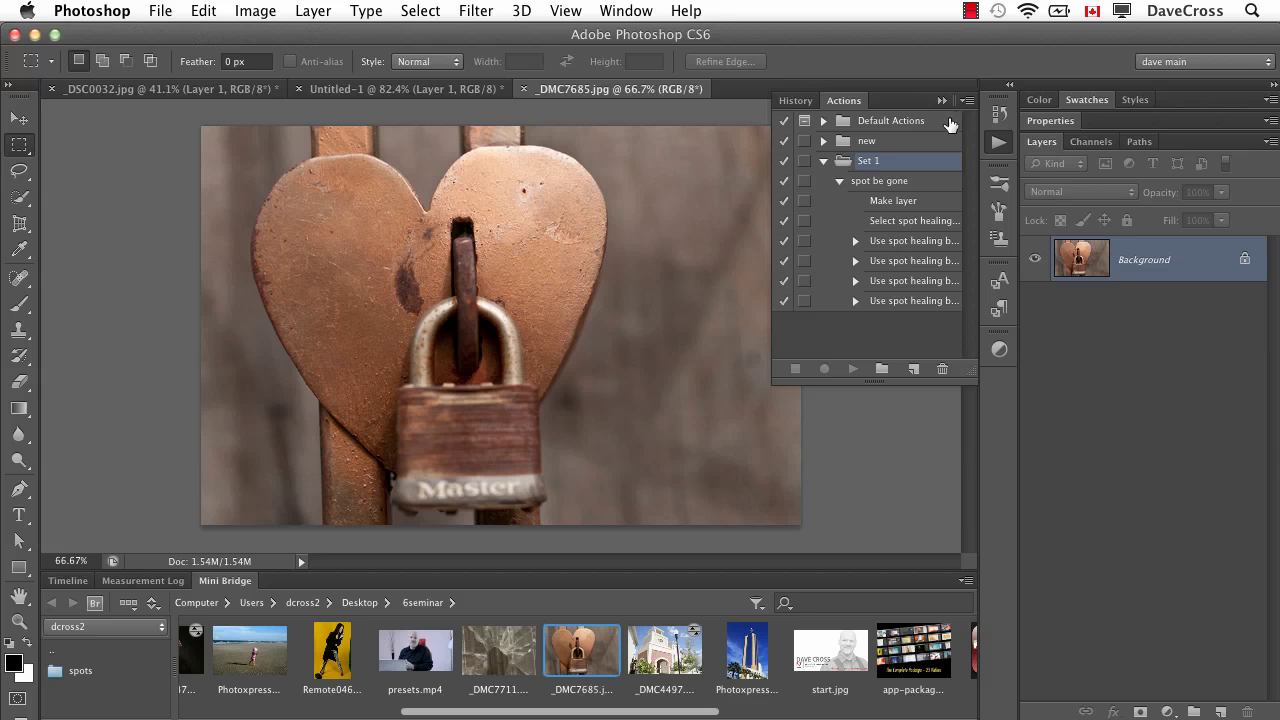
- Choose Load Actions from the Actions panel menu to load a saved action set
left_click(967, 100)
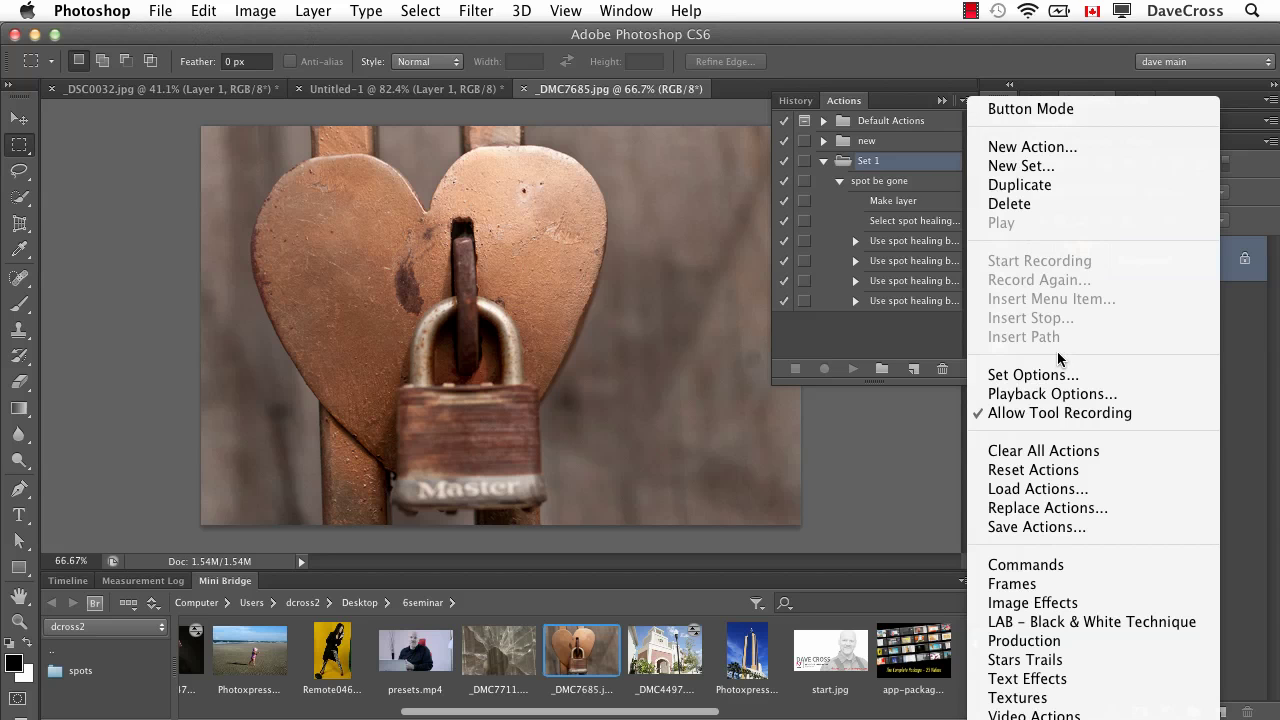
left_click(1060, 488)
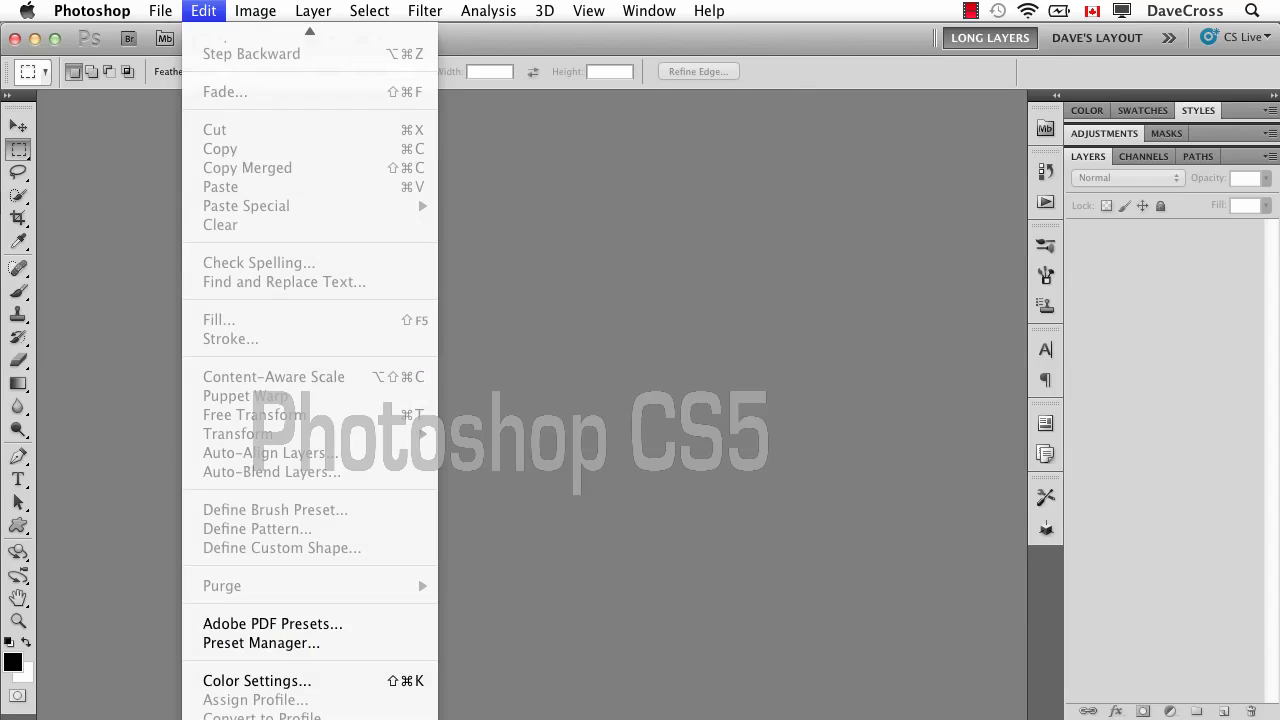
key("ctrl+alt+shift+k")
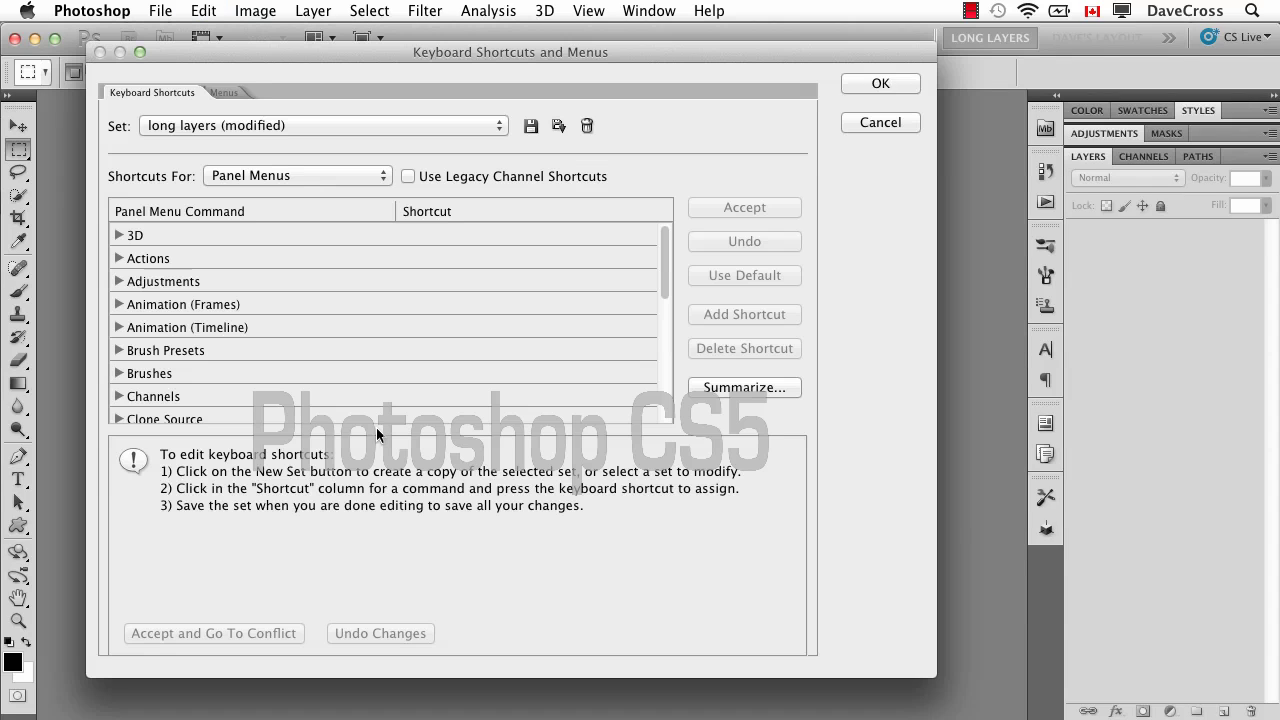
- Save a new copy of the shortcut set, targeting the Desktop's my-custom-stuff folder
left_click(558, 127)
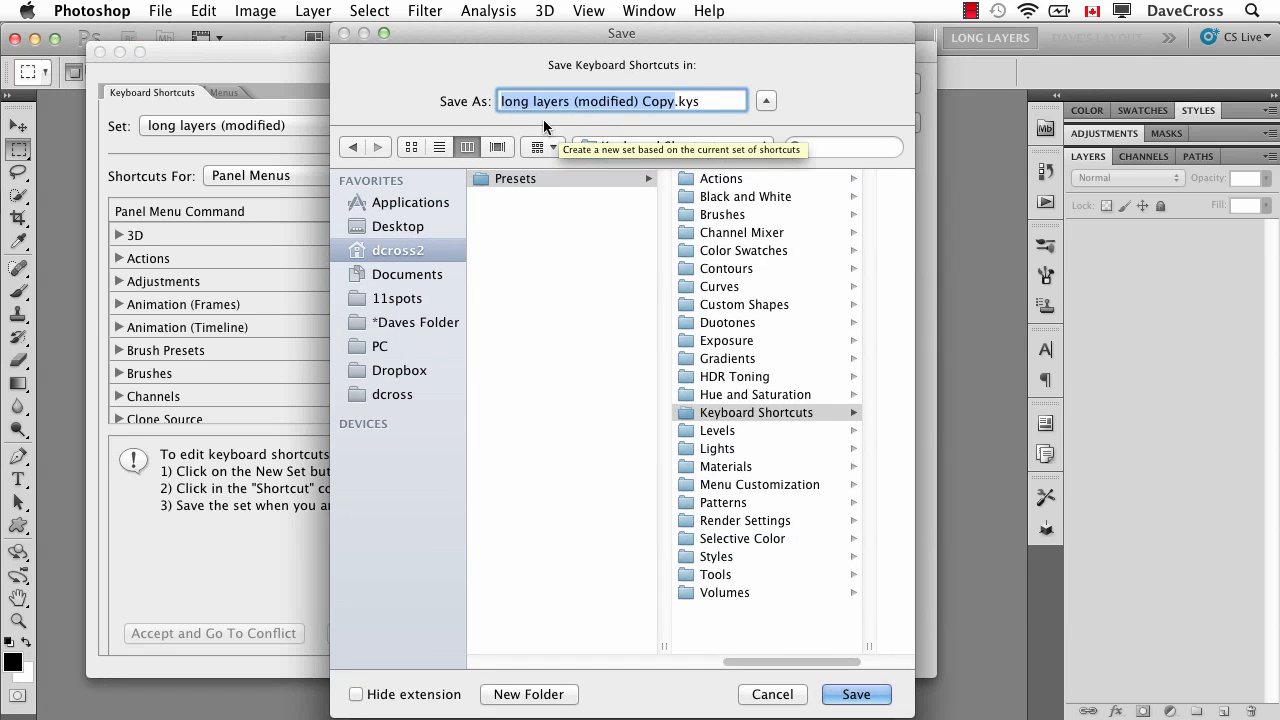
left_click(406, 225)
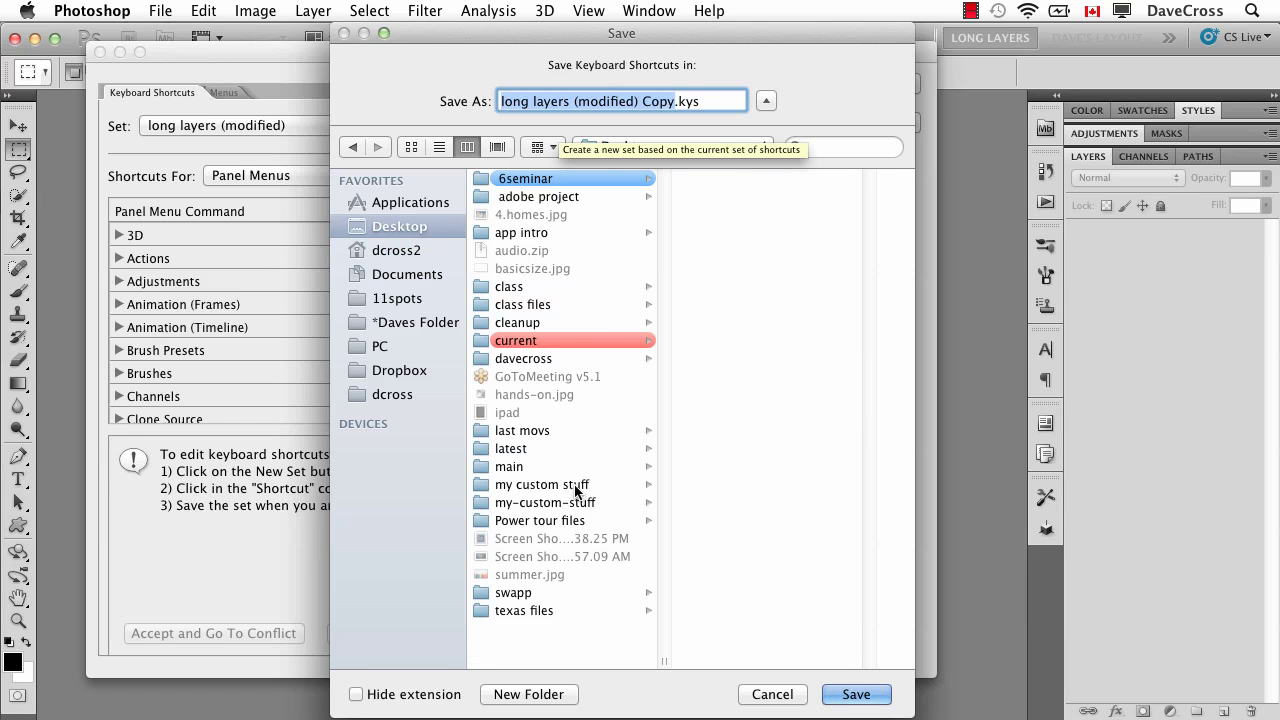
left_click(586, 502)
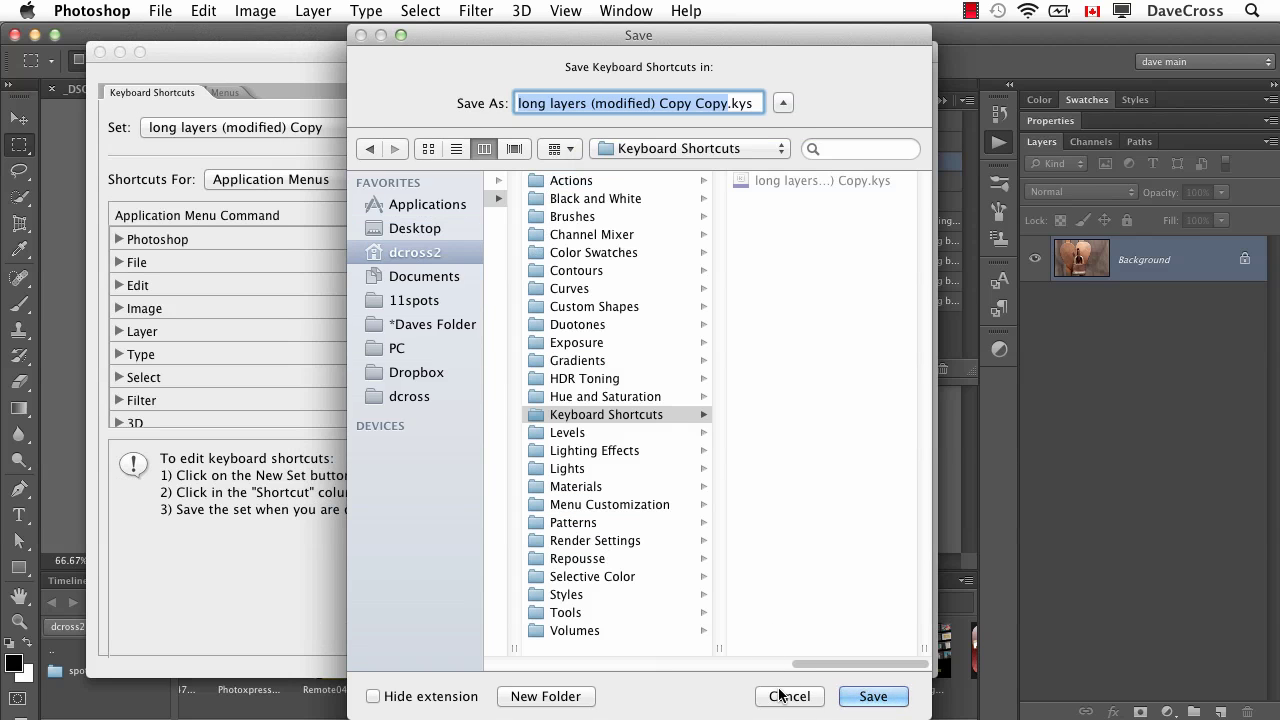
- Browse the Presets > Keyboard Shortcuts folder, then cancel the Save dialog
scroll(700, 414, "left", 5)
scroll(631, 418, "left", 3)
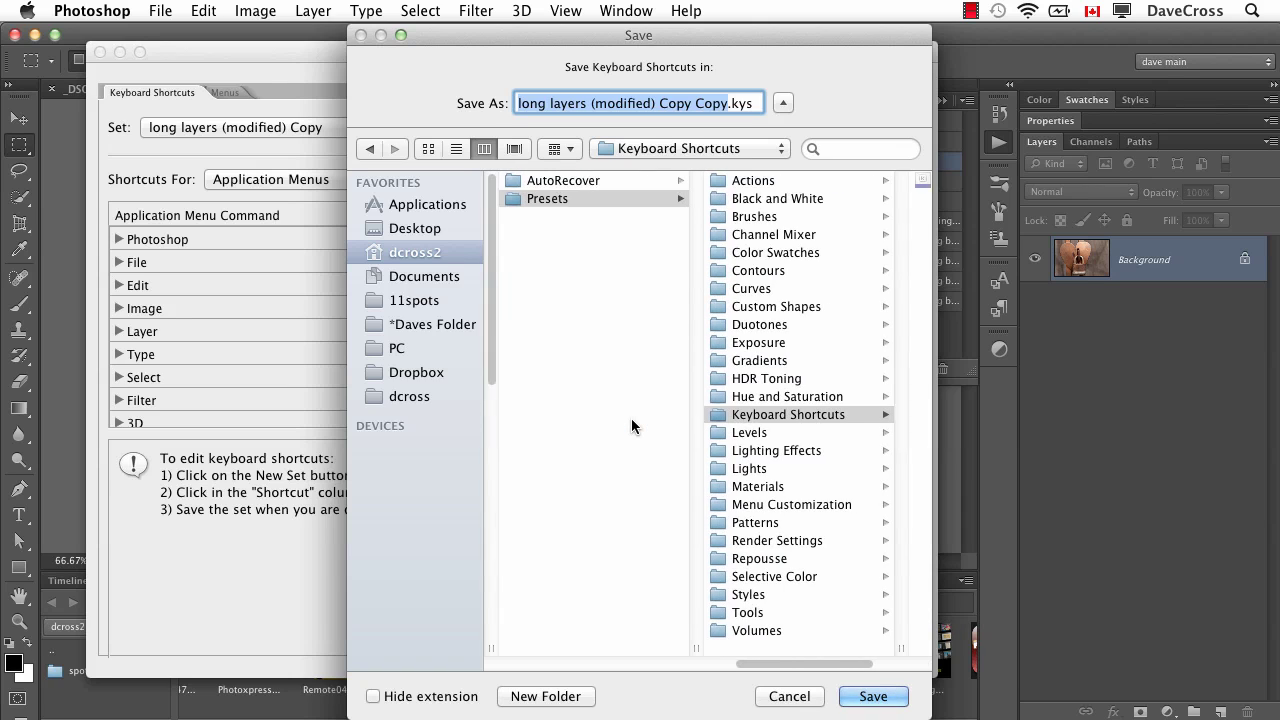
scroll(631, 418, "right", 1)
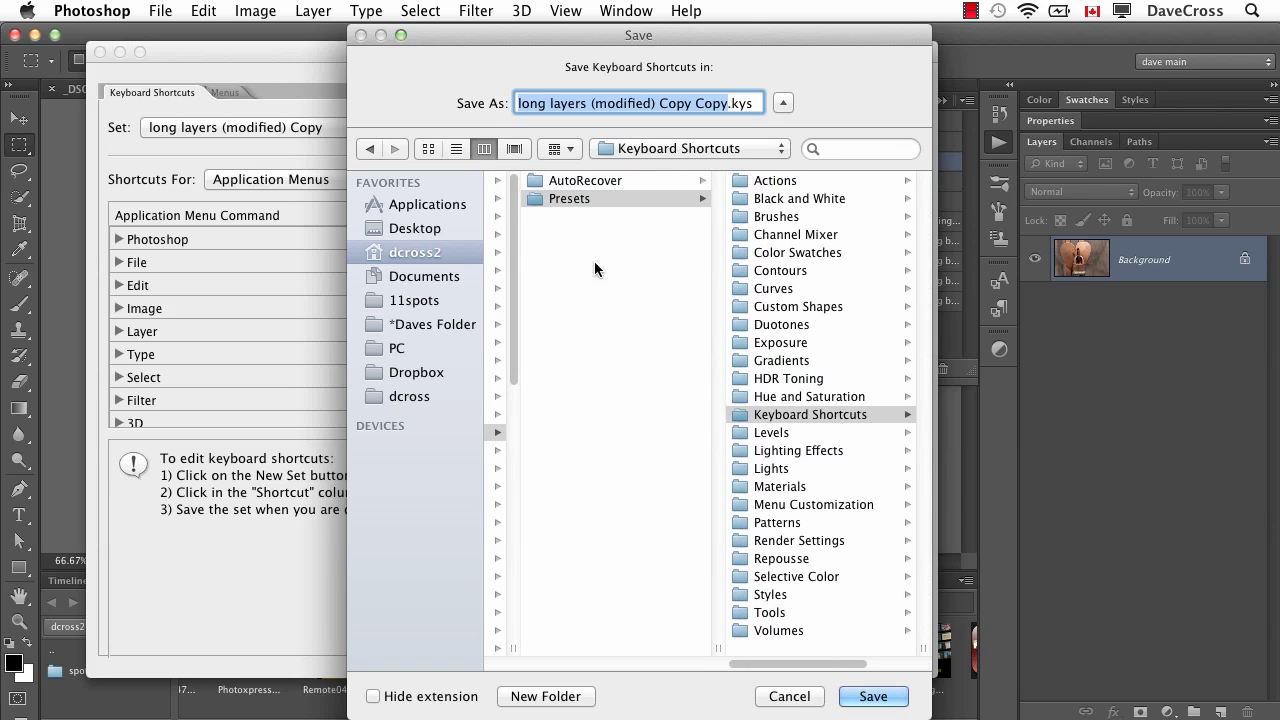
scroll(780, 305, "right", 3)
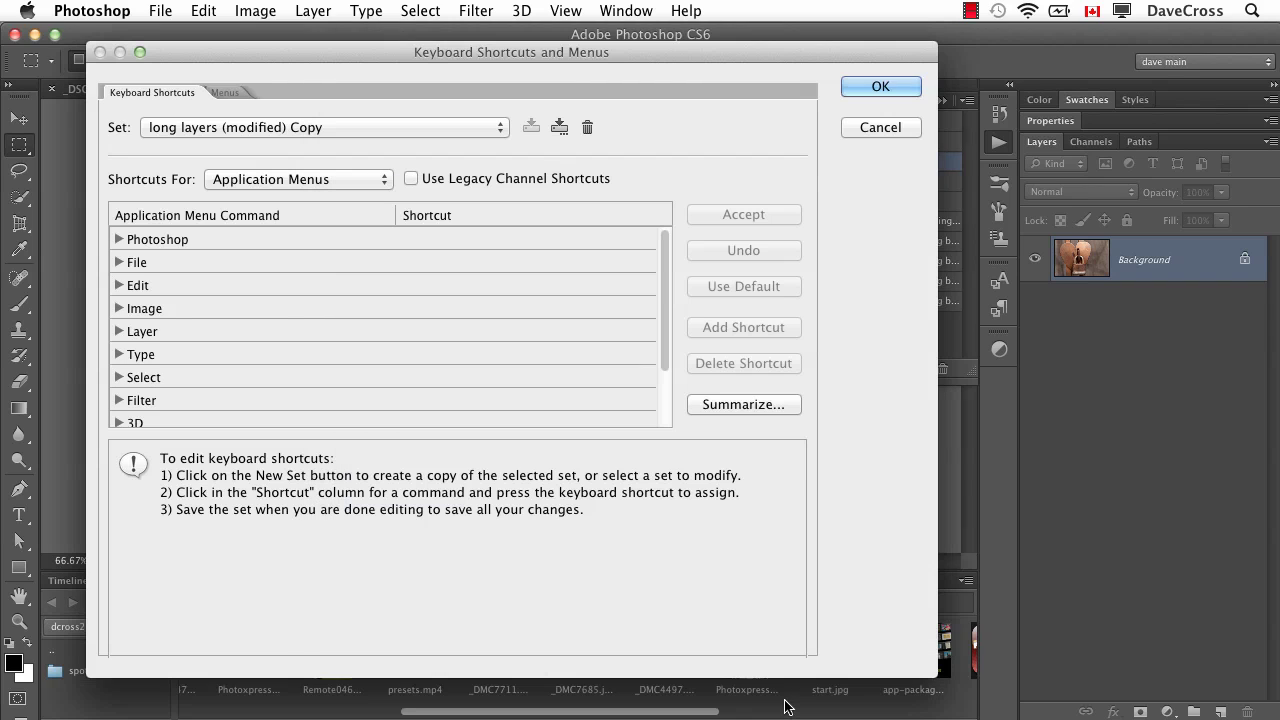
left_click(786, 699)
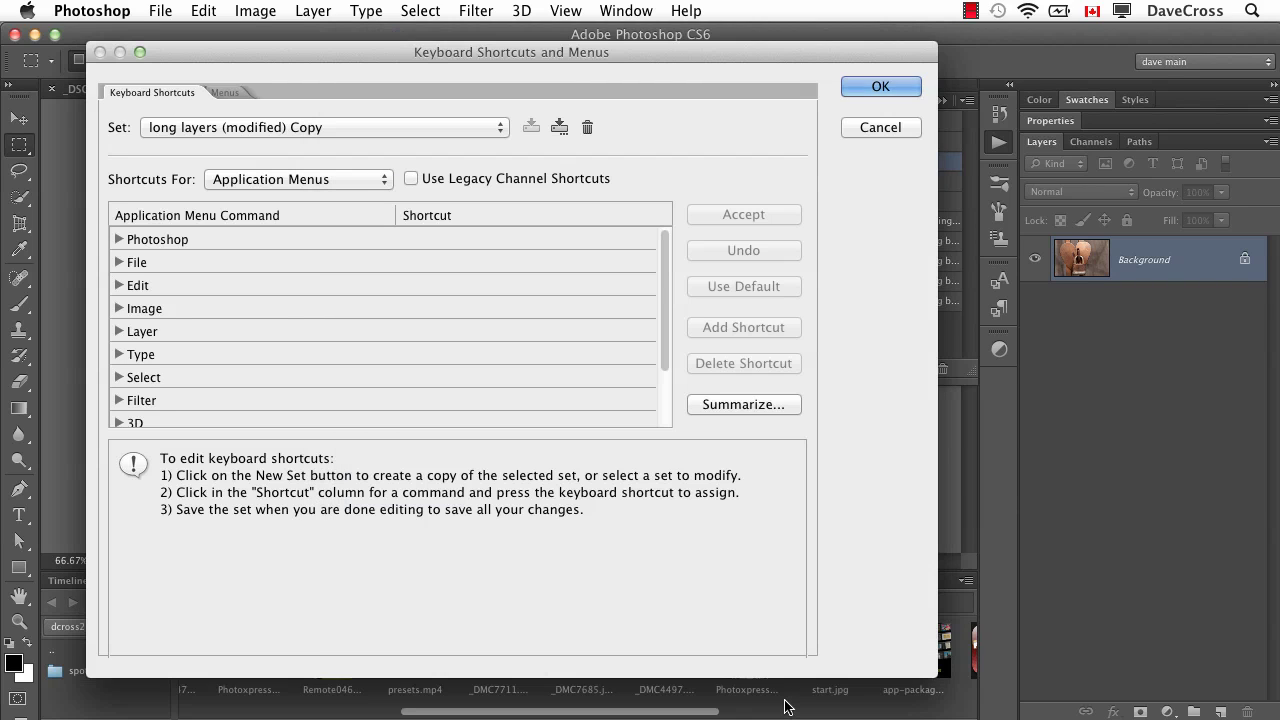
- Cancel the Keyboard Shortcuts and Menus dialog to return to the padlock photo
left_click(894, 130)
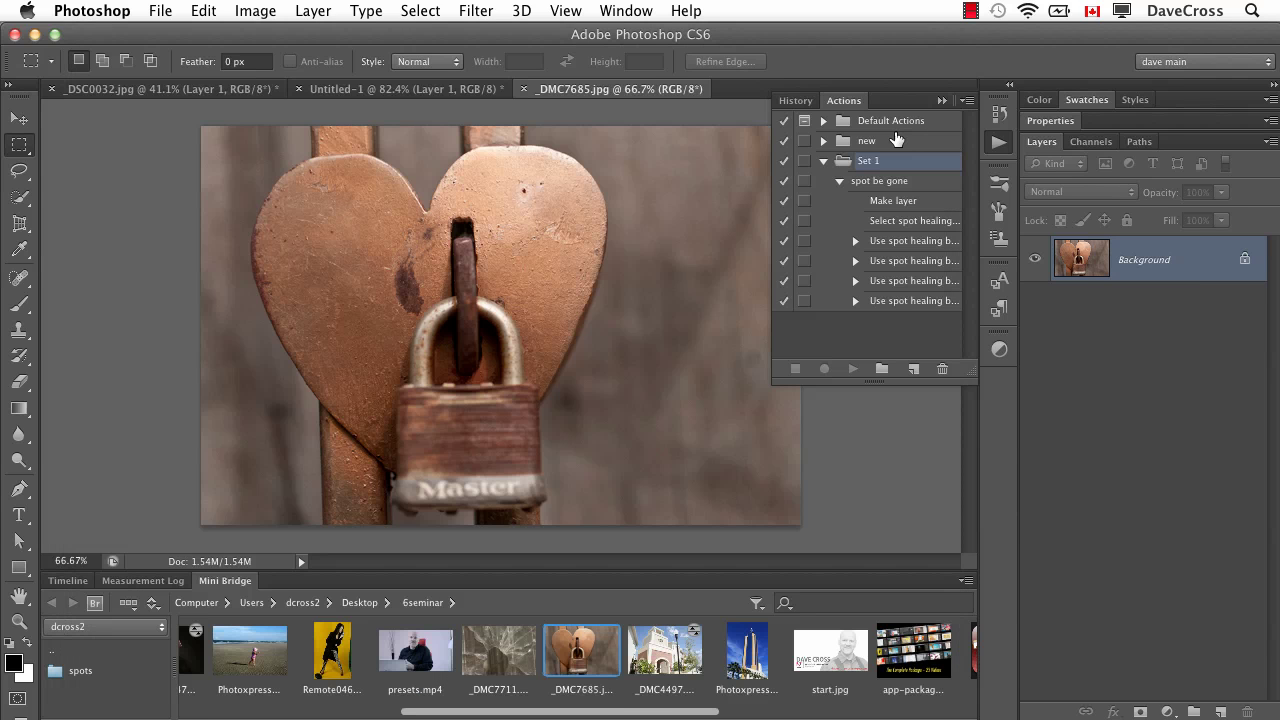